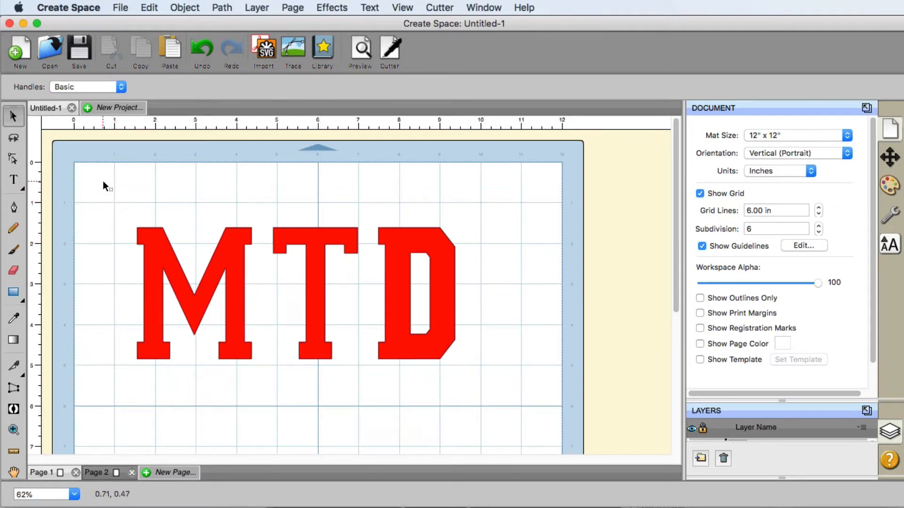
- Start the Rhinestones effect on the three MTD letters and choose stone size SS 11 (PP 23, 2.90 - 3.00 mm)
drag(98, 172, 498, 416)
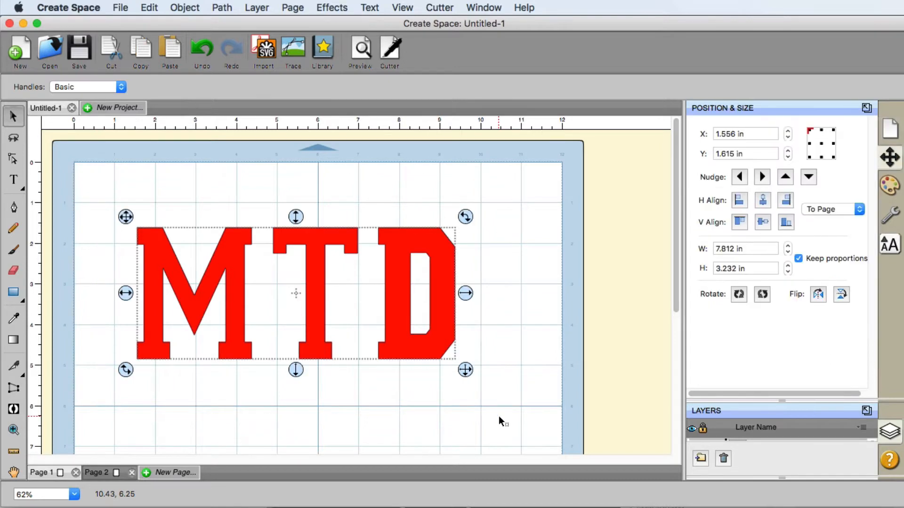
click(332, 8)
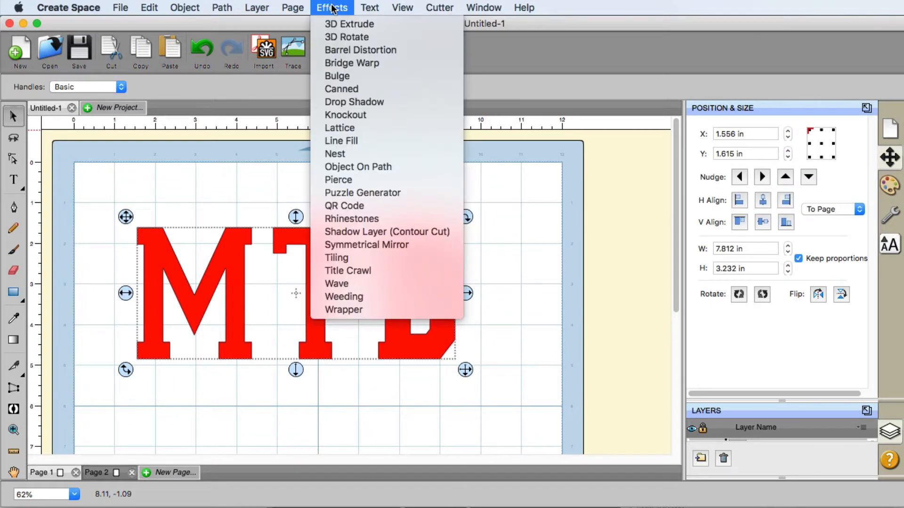
click(383, 219)
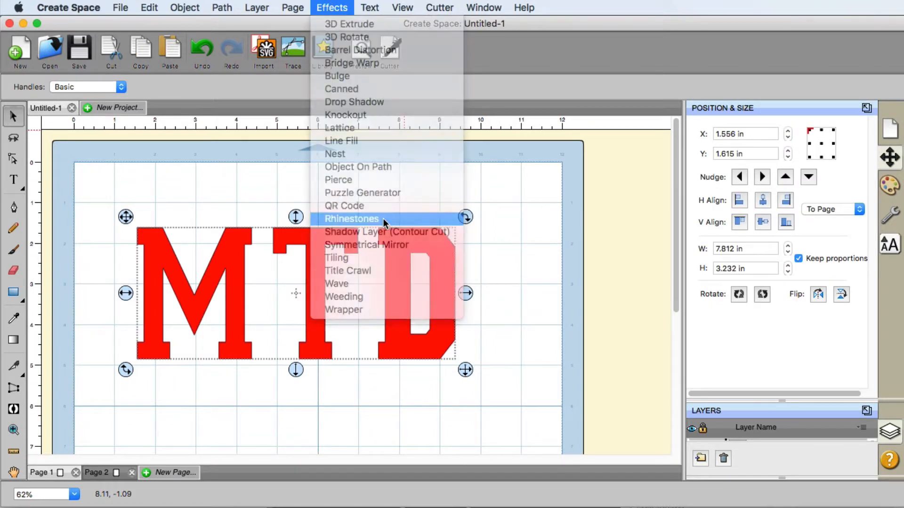
drag(631, 234, 604, 135)
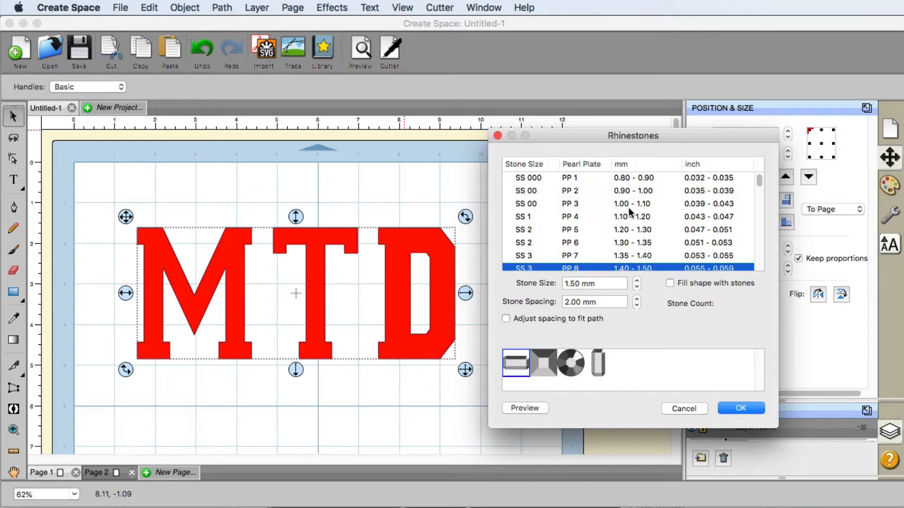
scroll(628, 207, down, 3)
scroll(612, 209, down, 3)
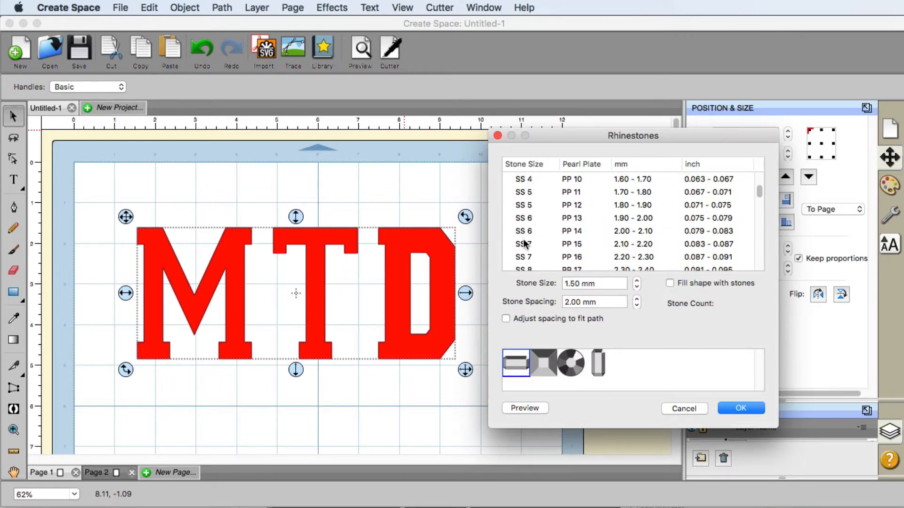
scroll(536, 247, down, 5)
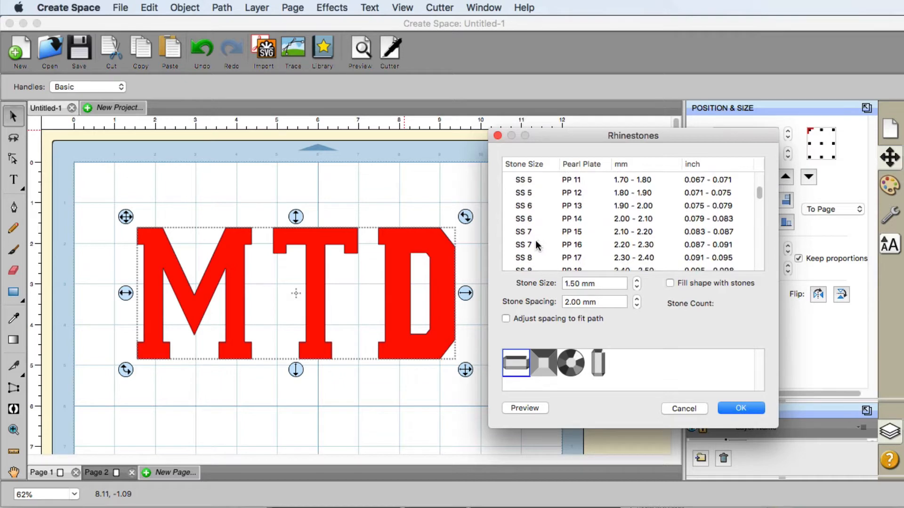
scroll(541, 203, up, 2)
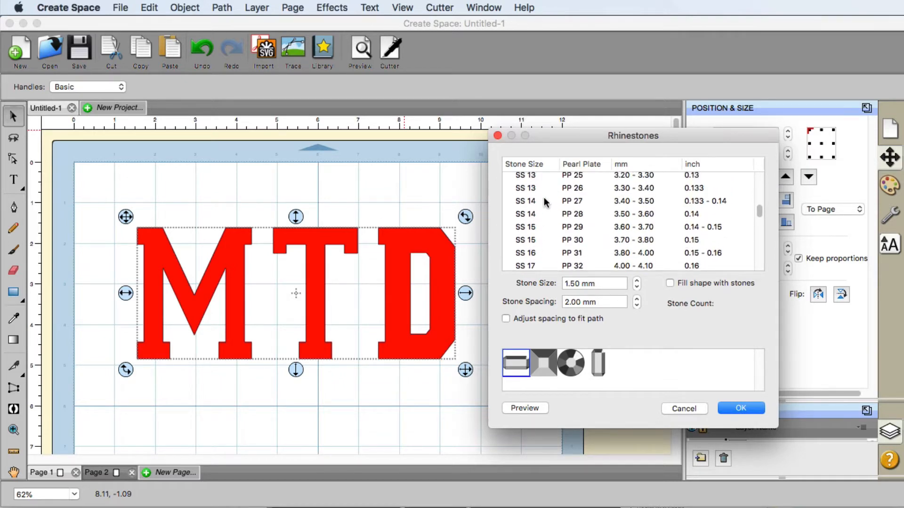
scroll(534, 208, up, 1)
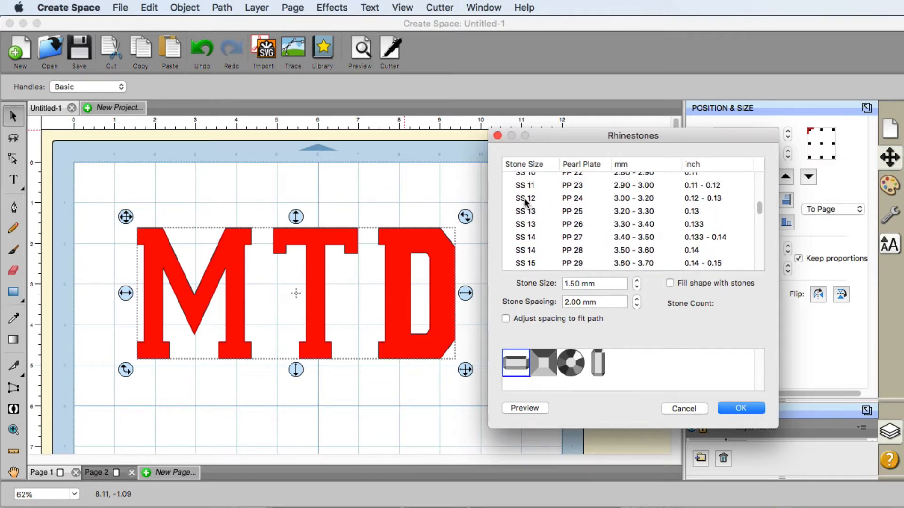
click(525, 186)
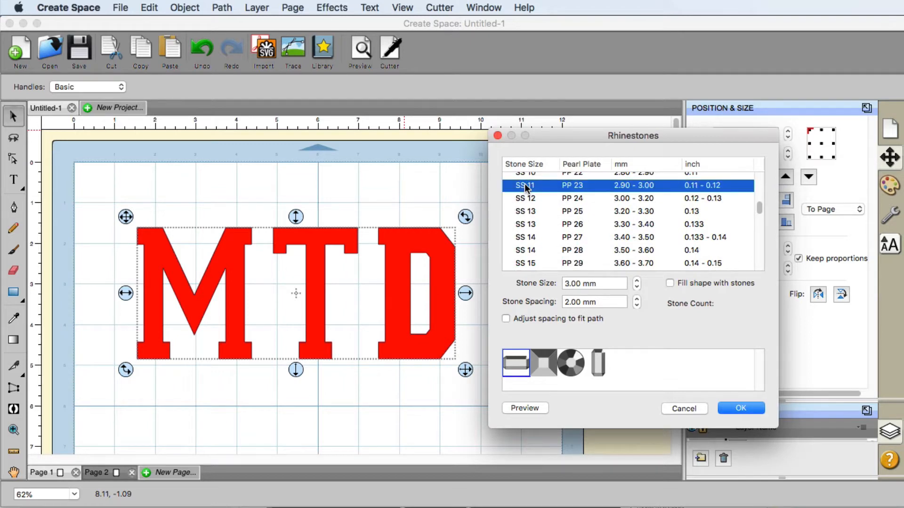
- Use the round stone shape, set the stone spacing to 0.5 mm and preview the rhinestones on the MTD letters
click(571, 363)
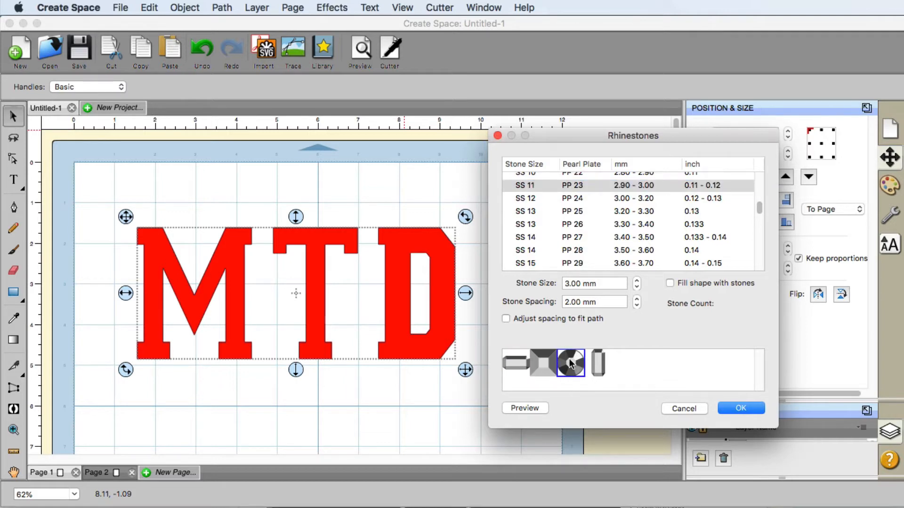
click(523, 409)
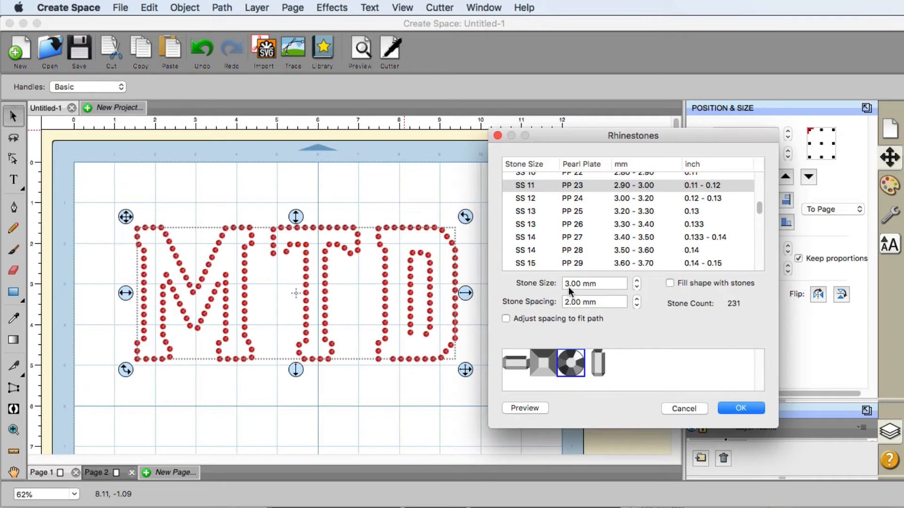
double_click(581, 302)
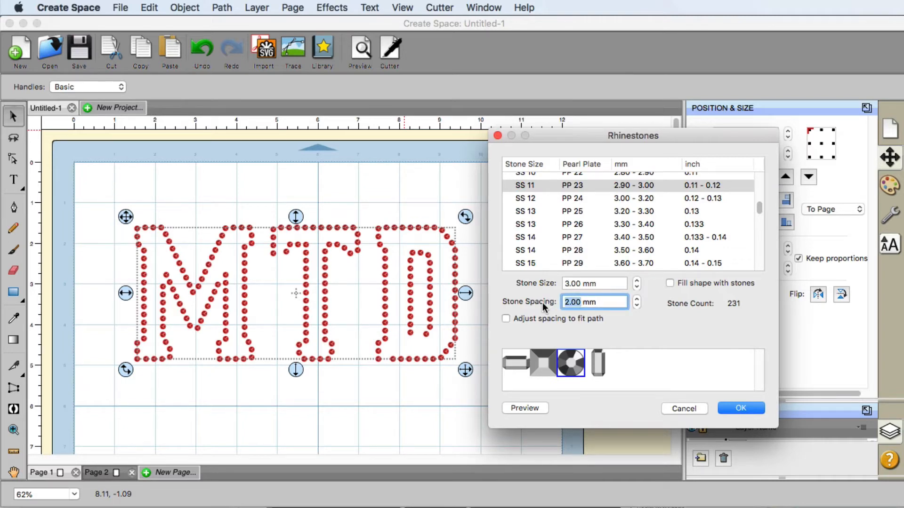
text(.5)
click(538, 409)
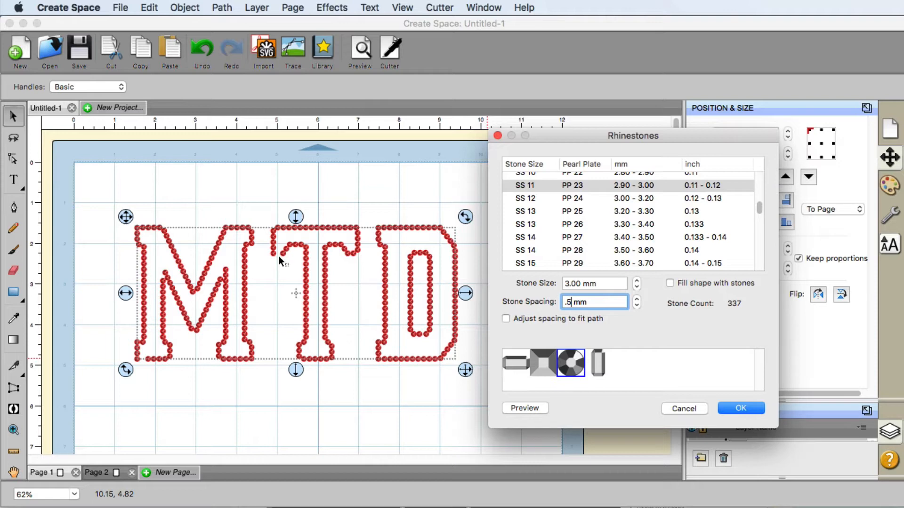
- Adjust the stone spacing to fit the path, preview the result and apply the rhinestones to the MTD letters
click(506, 319)
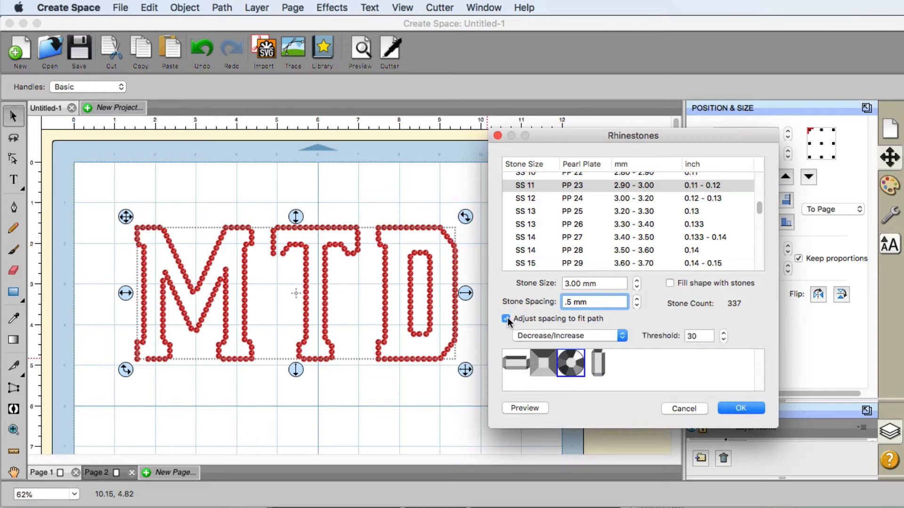
click(529, 408)
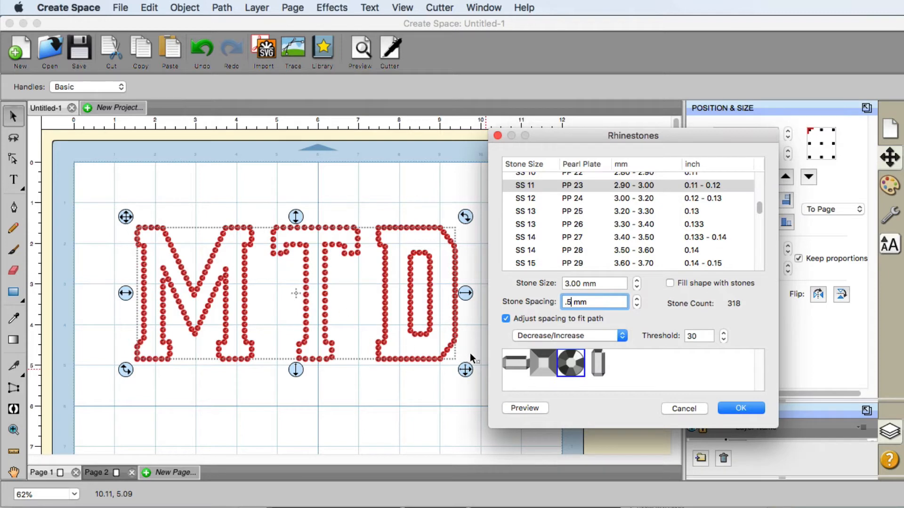
click(743, 407)
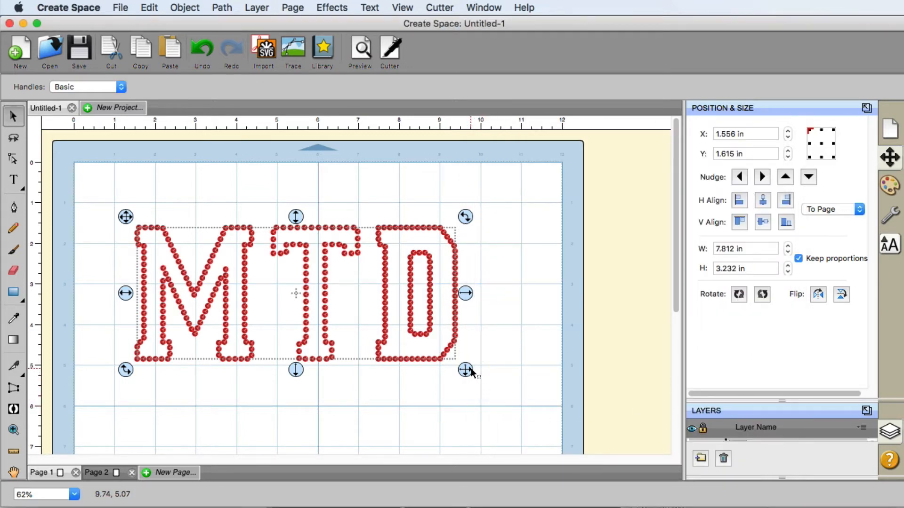
- Enlarge the rhinestone letters to about 9.76 by 4.61 in, shrink them to about 7.73 by 3.10 in and deselect them
drag(467, 372, 546, 423)
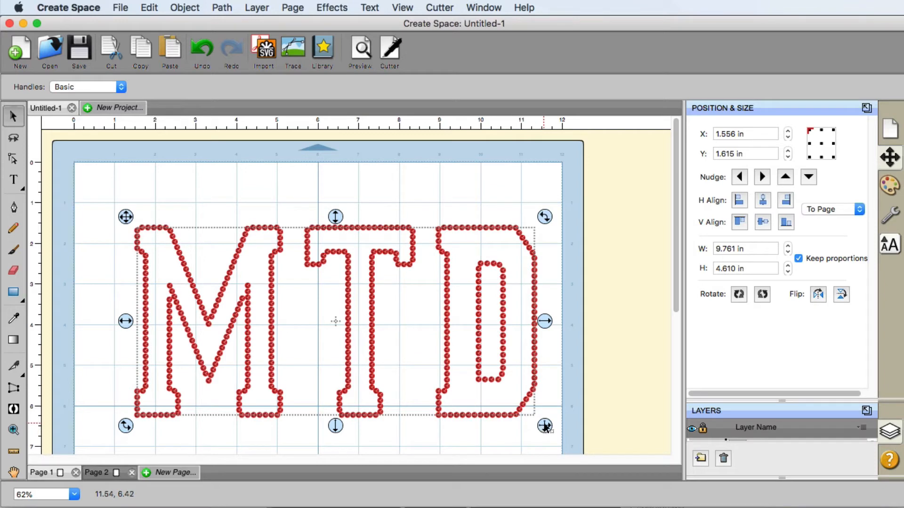
drag(545, 428, 461, 362)
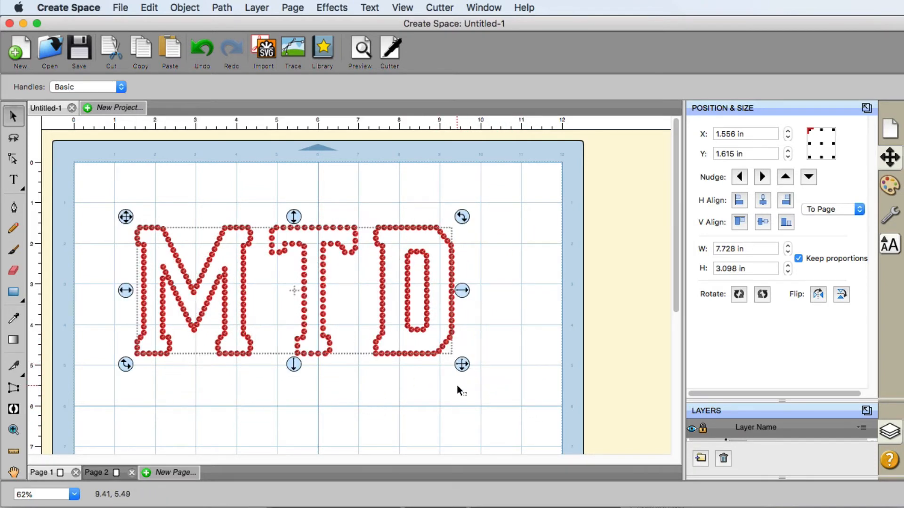
click(165, 183)
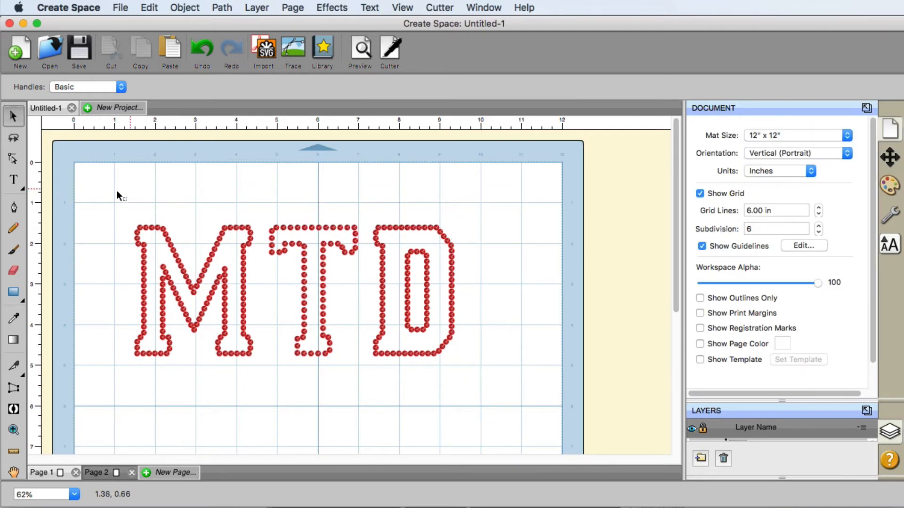
- Check the Rhinestones settings of the resized MTD letters and leave them without applying changes
drag(105, 187, 499, 411)
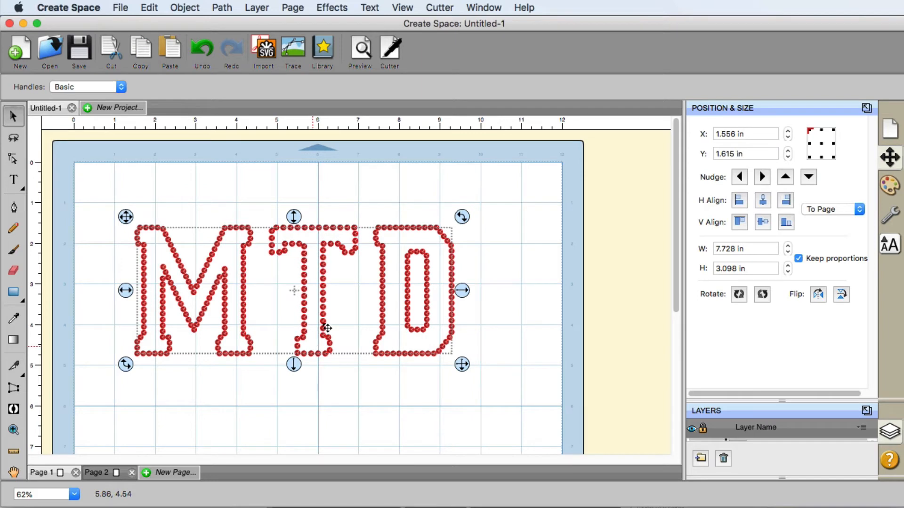
click(332, 8)
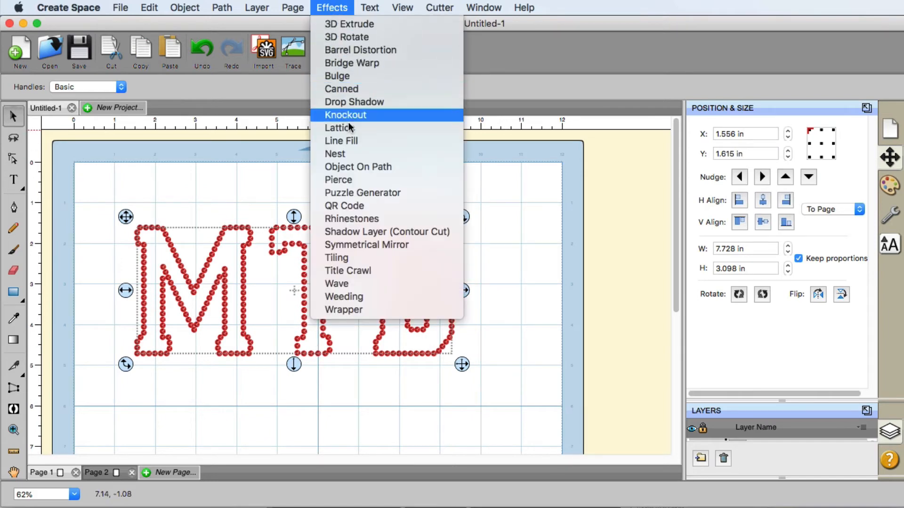
click(366, 218)
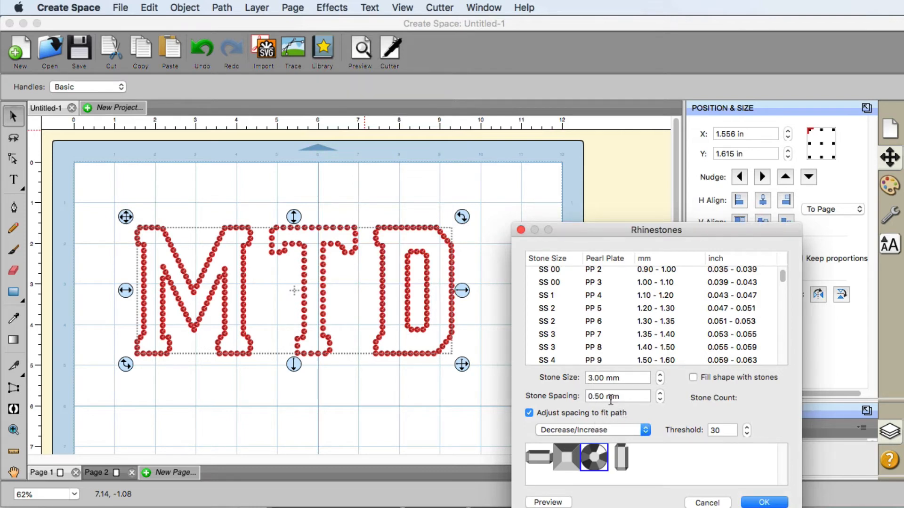
click(699, 501)
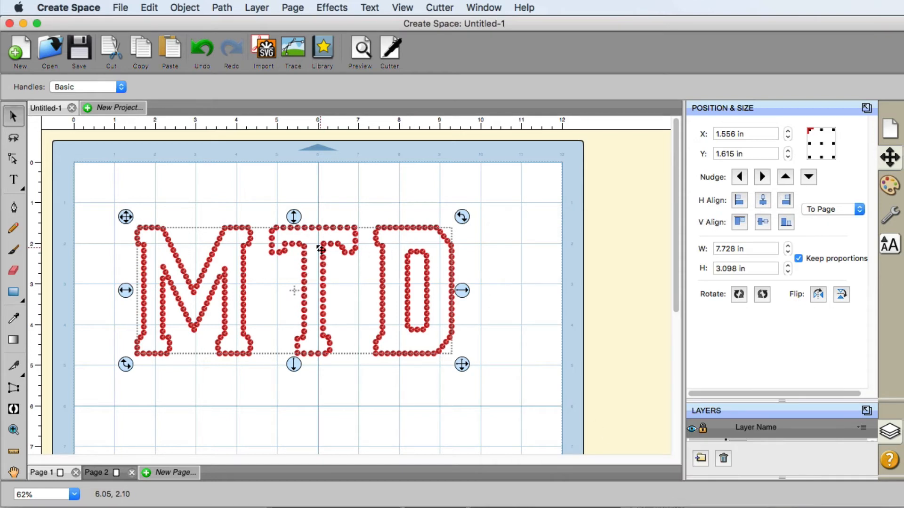
- Select the WineArt lettering on page 2 and preview the Rhinestones effect on it with round stones
click(92, 474)
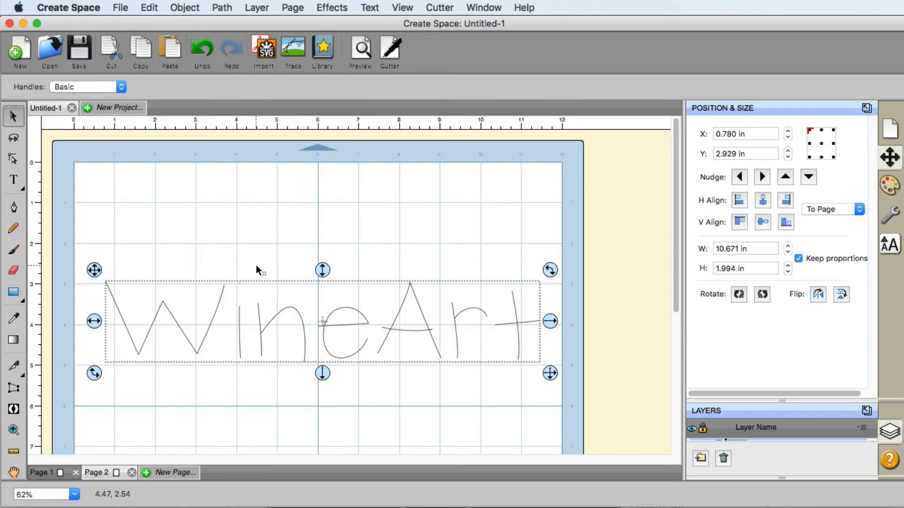
click(160, 231)
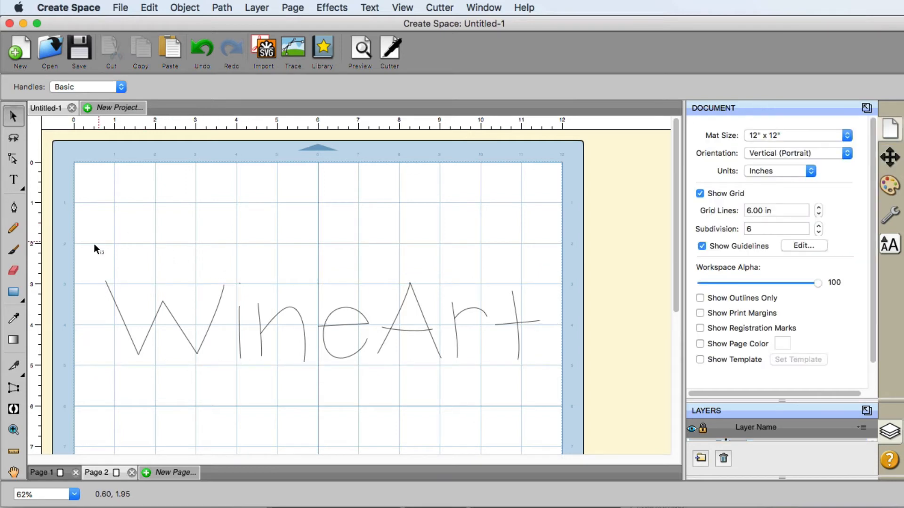
drag(94, 244, 572, 384)
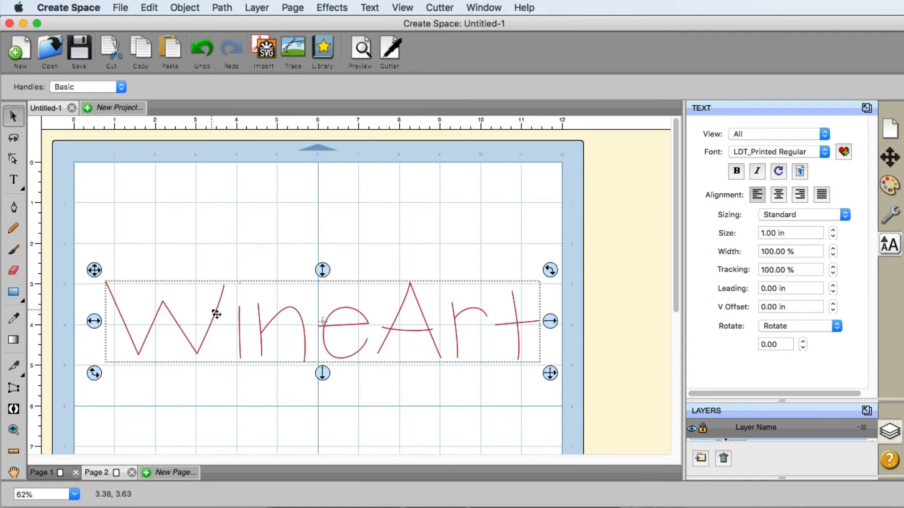
click(344, 8)
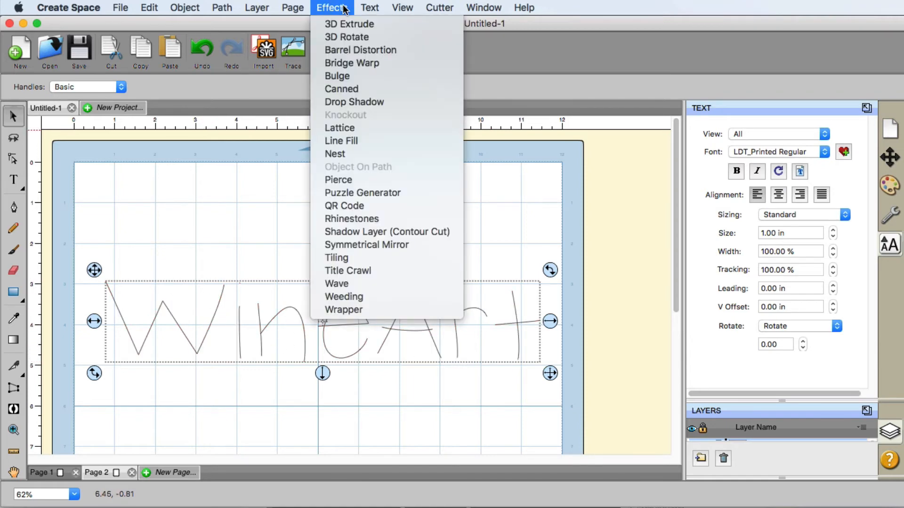
click(380, 218)
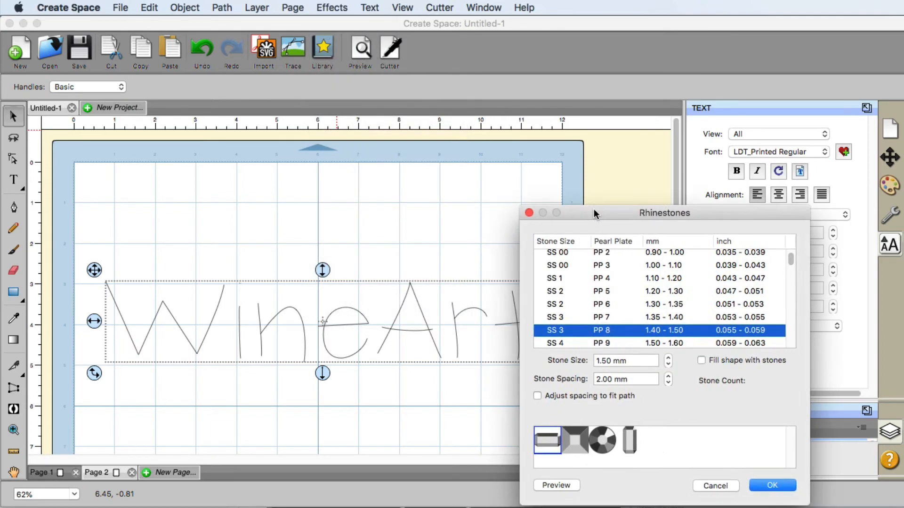
drag(594, 209, 651, 123)
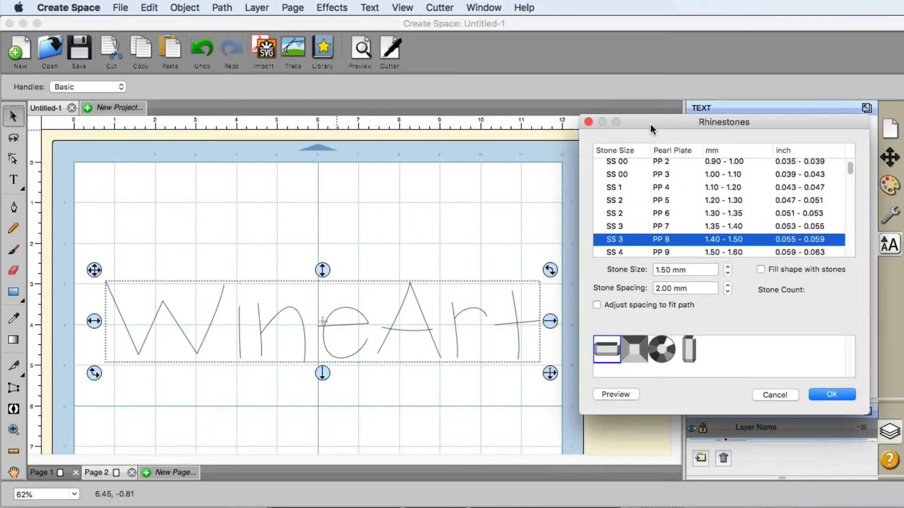
click(670, 351)
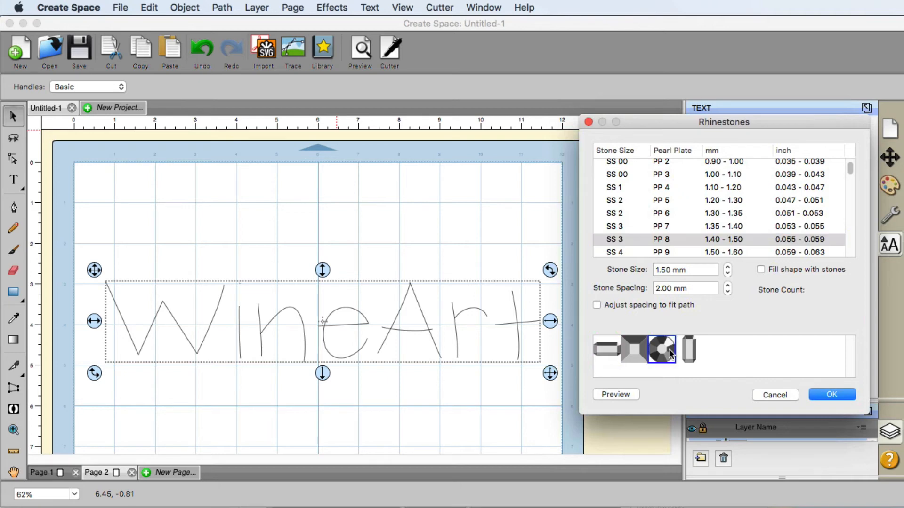
click(619, 395)
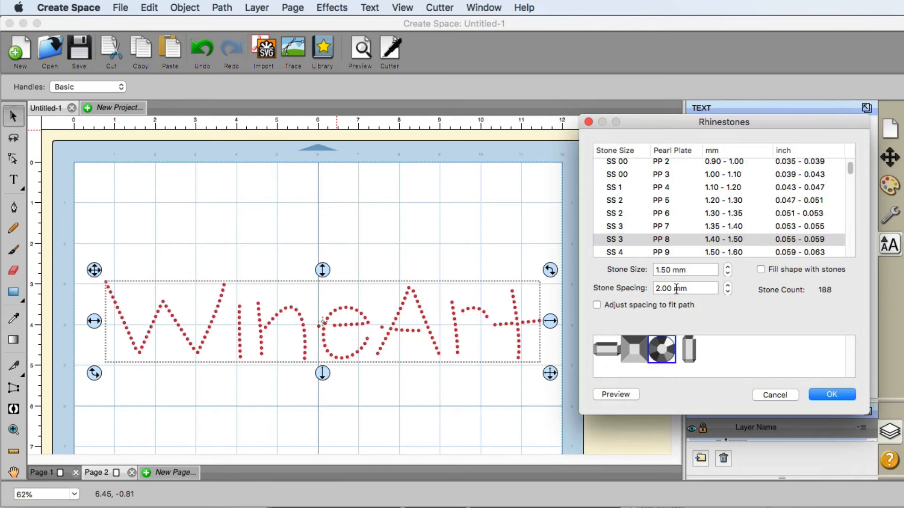
- Set the stone spacing to 0.50 mm and apply the rhinestones to the WineArt lettering
drag(672, 289, 653, 288)
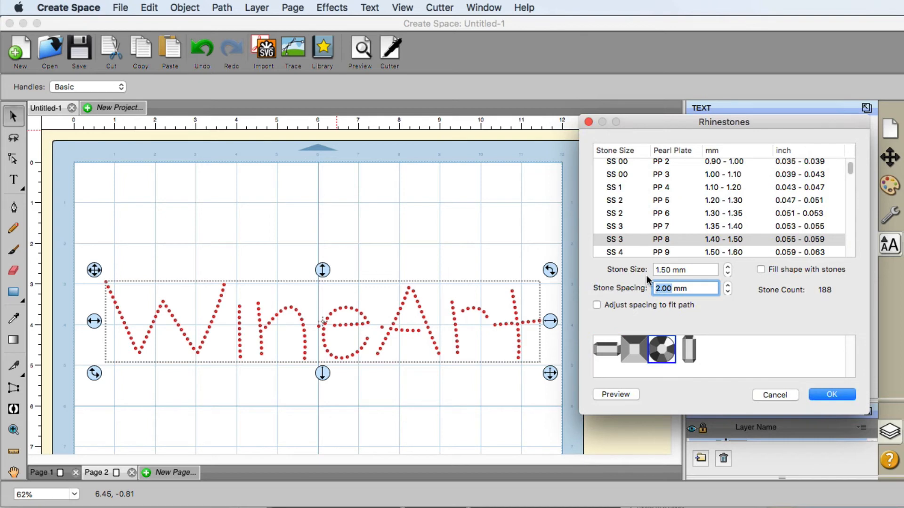
text(.5)
key(Tab)
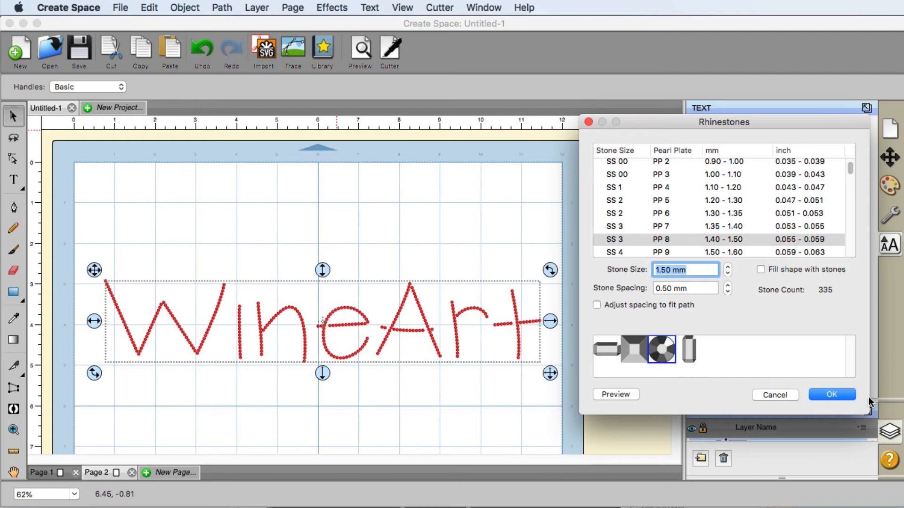
click(848, 395)
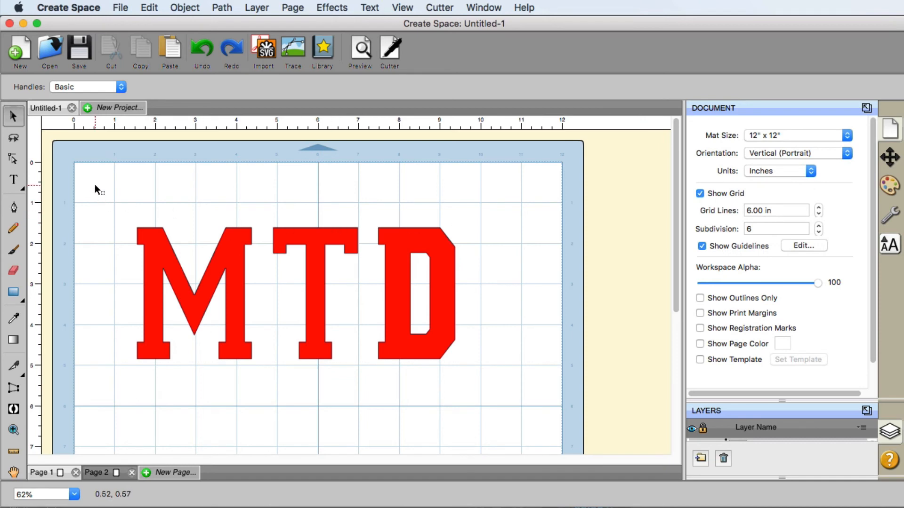
- Select the red MTD letters on page 1 and start the Rhinestones effect with stone size SS 11 (PP 23, 2.90 - 3.00 mm)
drag(94, 185, 504, 400)
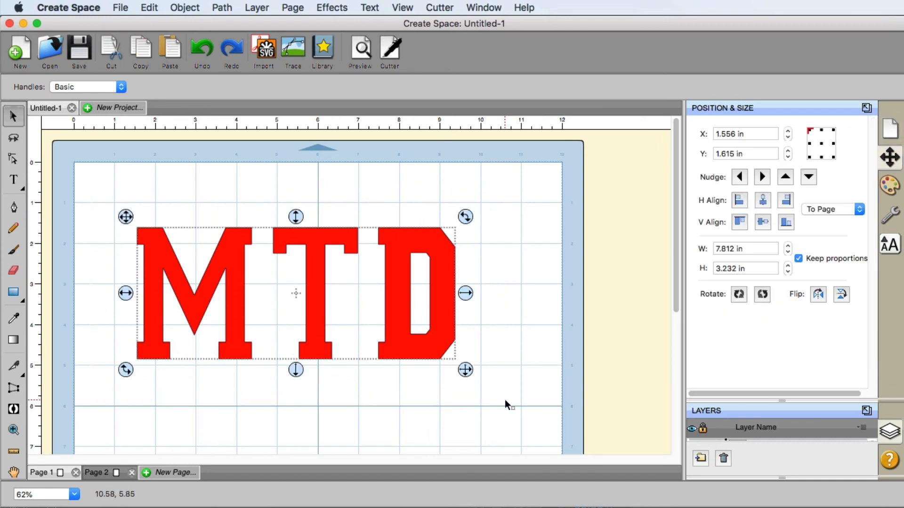
click(322, 7)
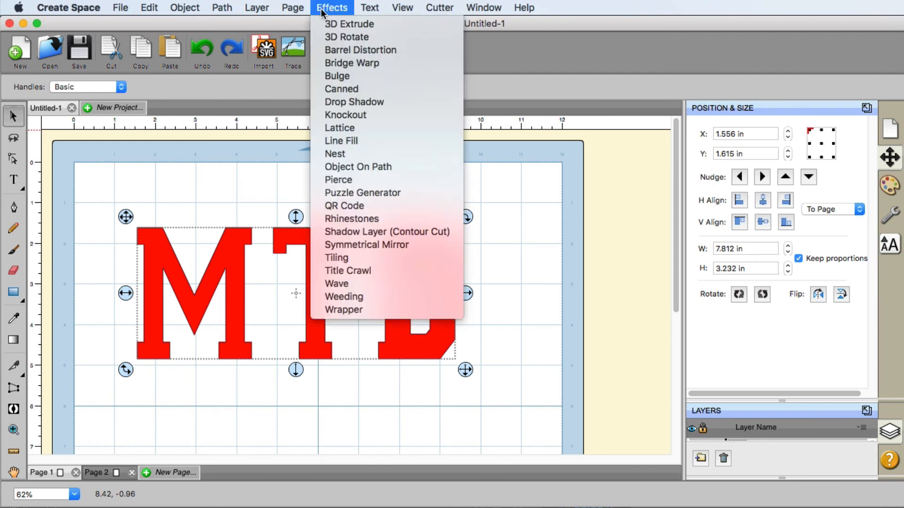
click(385, 219)
drag(588, 210, 580, 149)
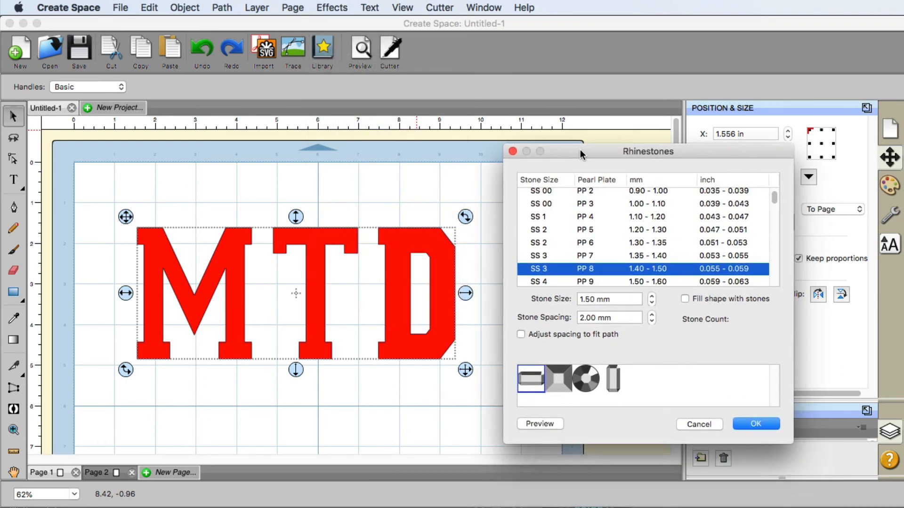
scroll(561, 227, down, 10)
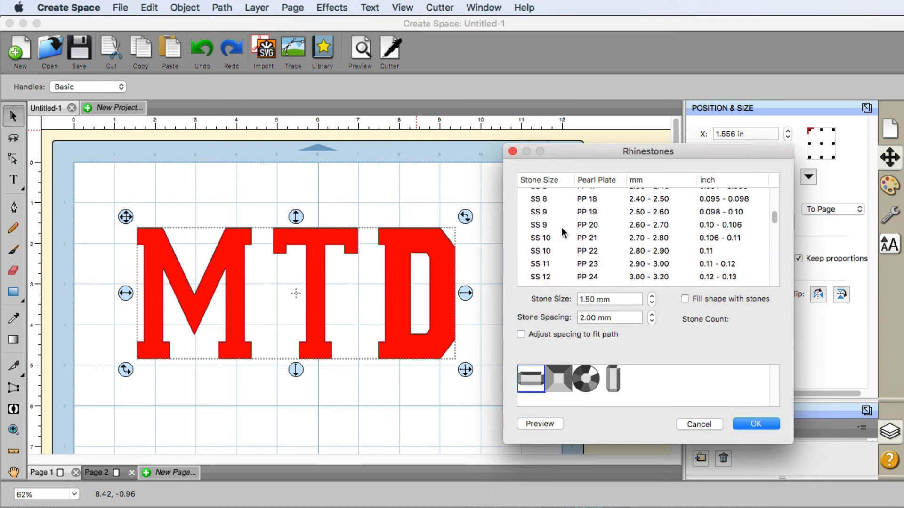
click(548, 263)
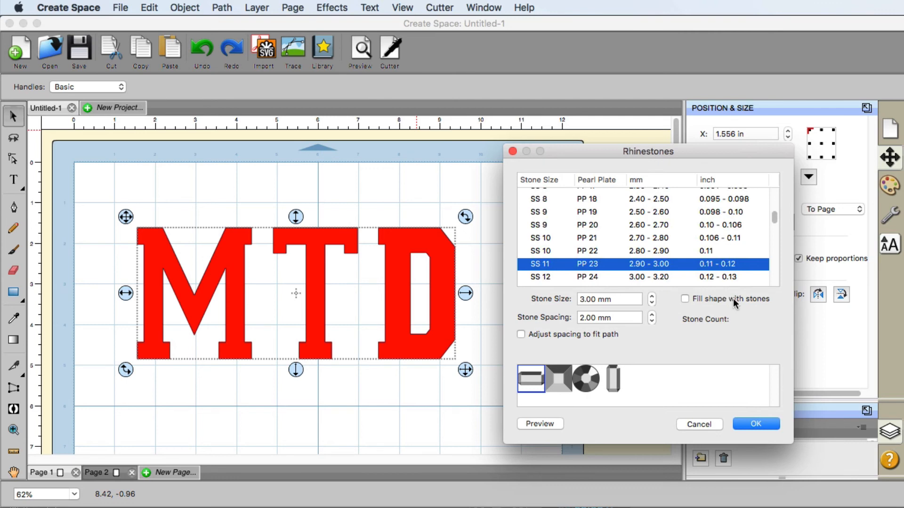
- Fill the MTD letter shapes with round stones, preview the result and apply the rhinestones
click(686, 300)
click(589, 378)
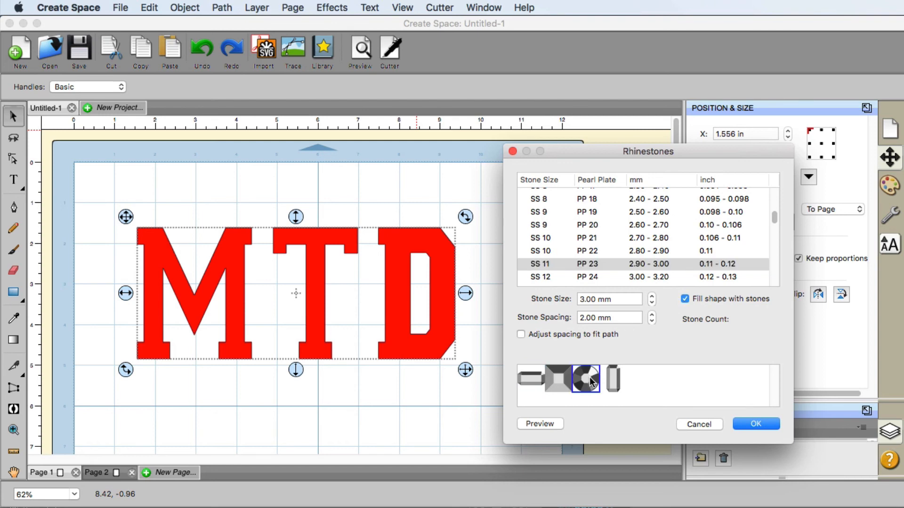
click(540, 424)
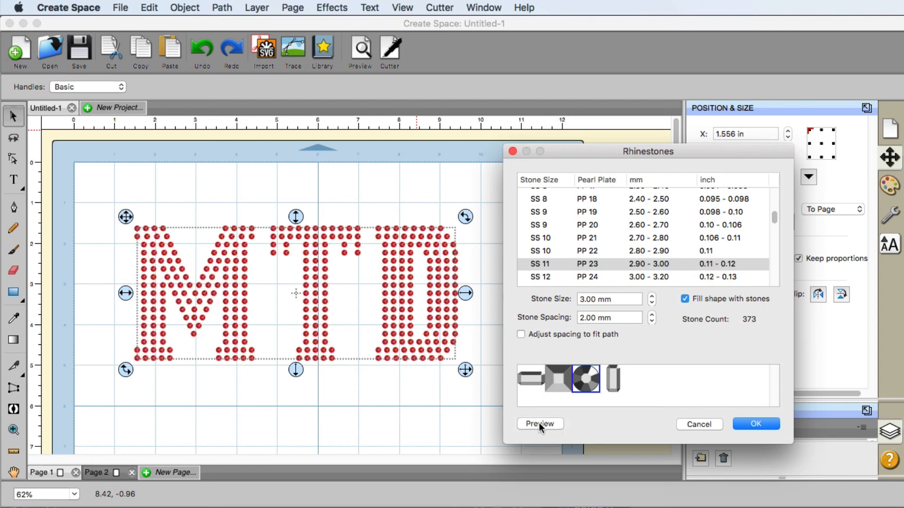
click(755, 423)
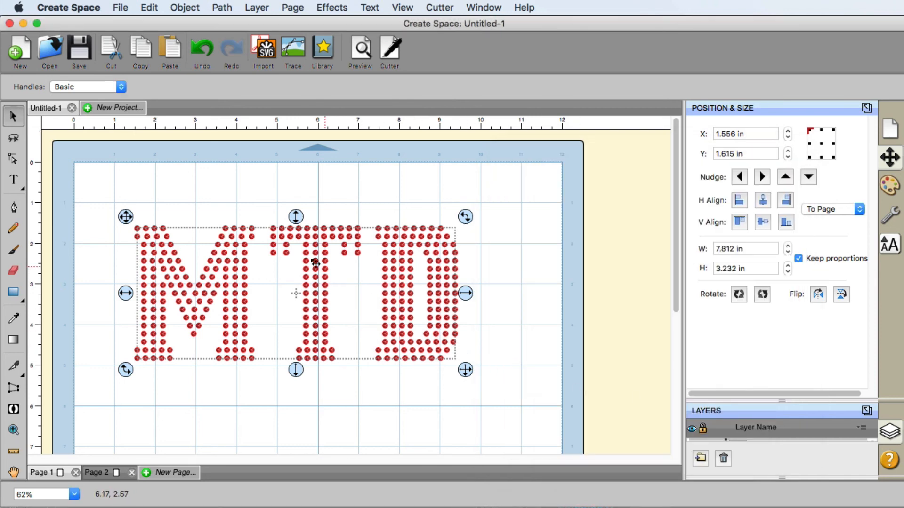